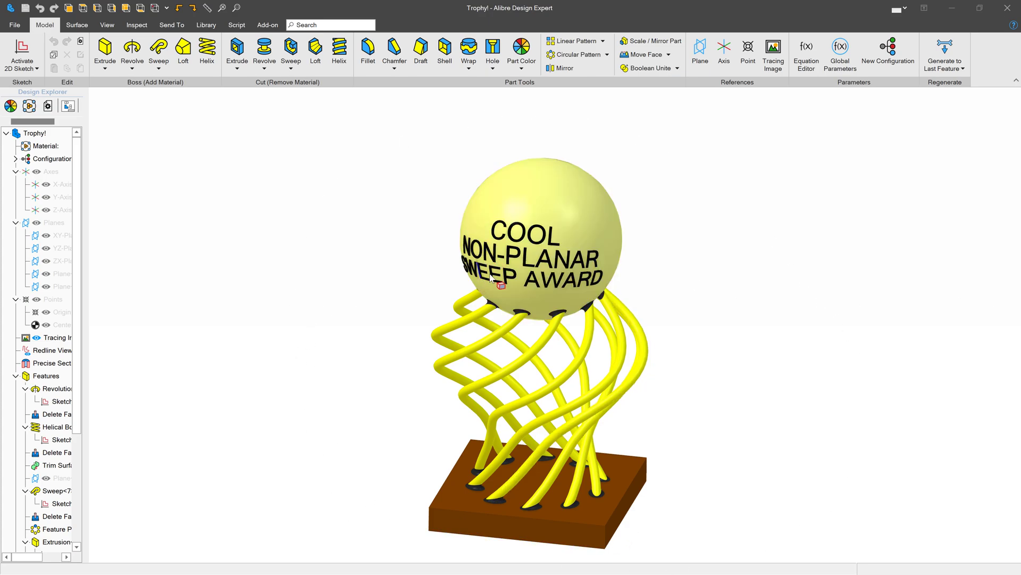
# Push the Trophy design from Alibre to KeyShot through Send To > Render
pyautogui.click(612, 305)
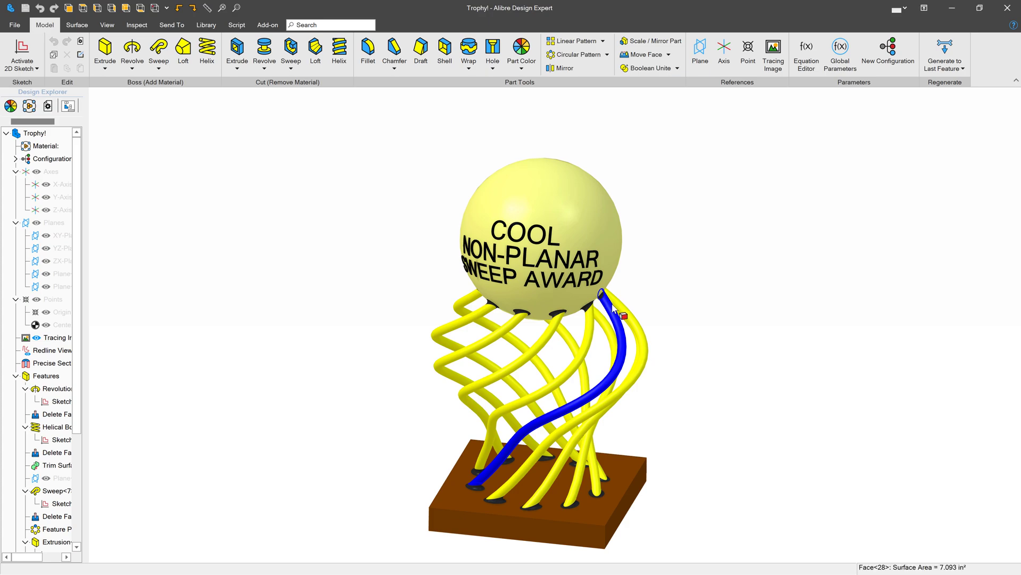
pyautogui.click(732, 322)
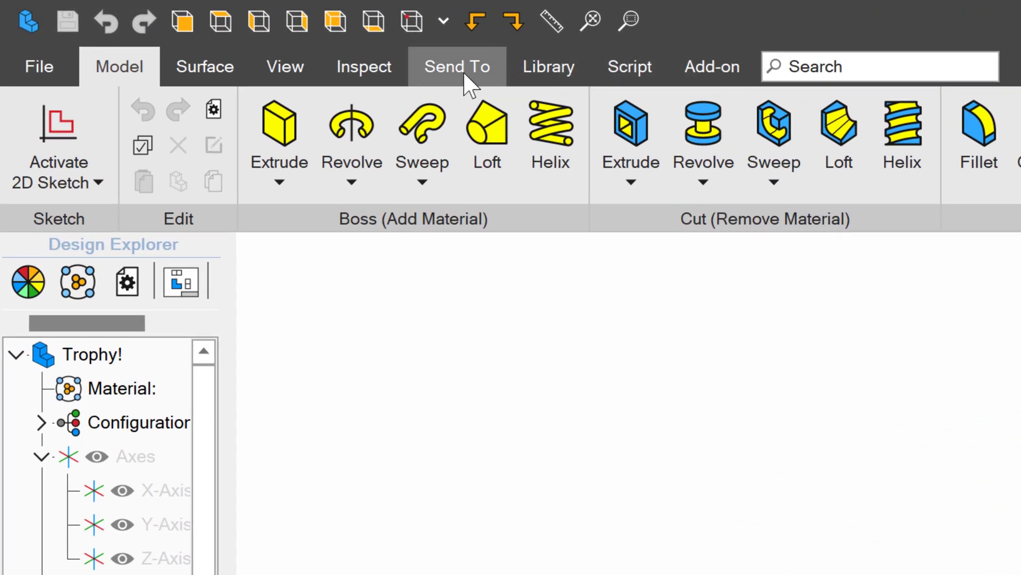
pyautogui.click(477, 74)
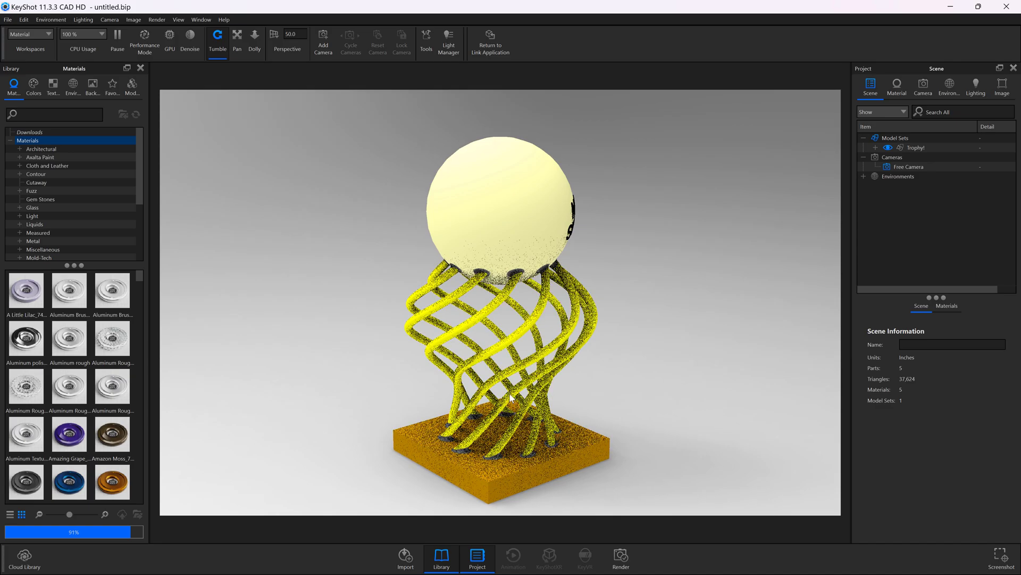
# Shift the trophy view left and close the material Library panel
pyautogui.moveTo(624, 388); pyautogui.dragTo(249, 382)
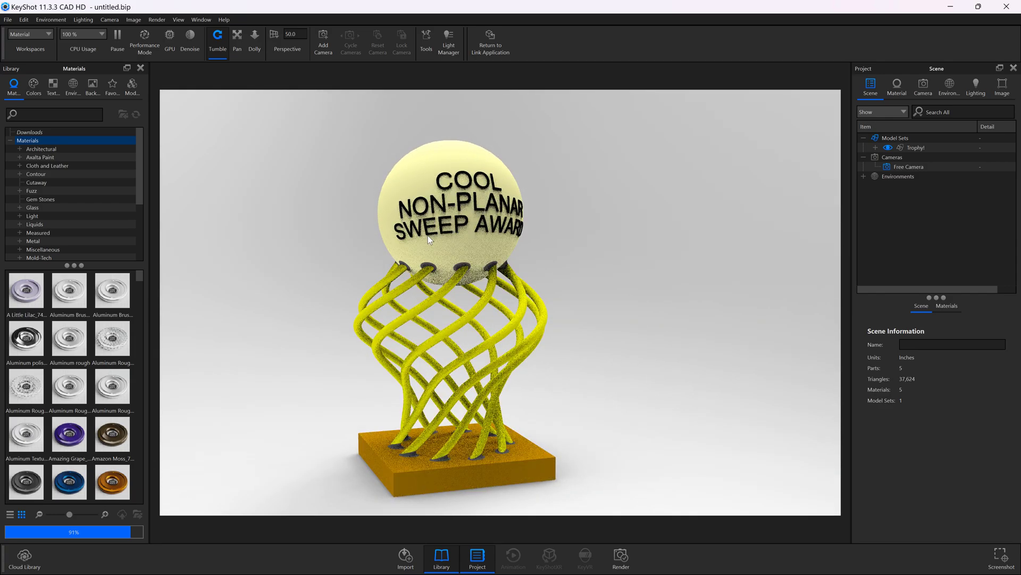
pyautogui.click(141, 67)
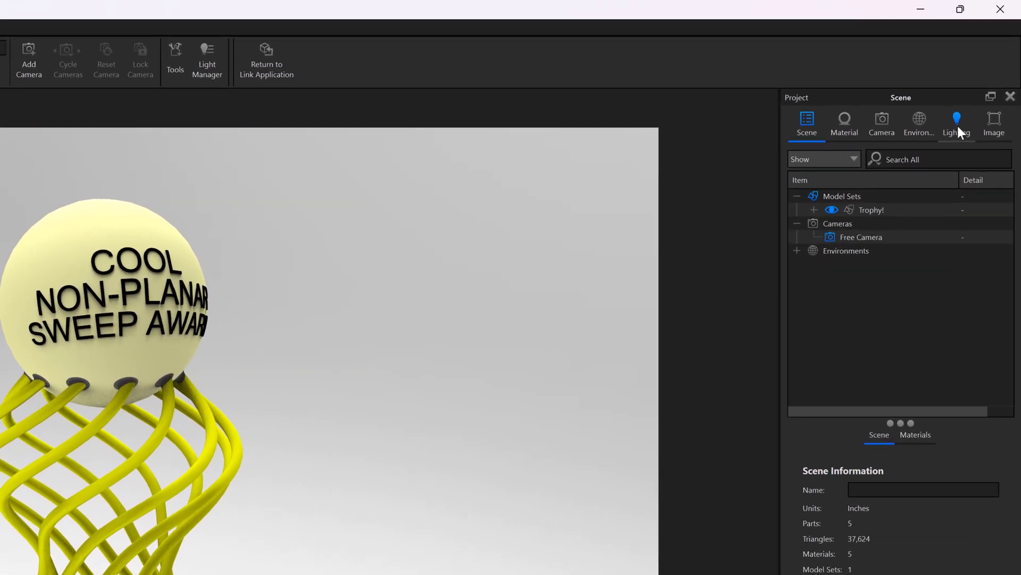
# Apply the Product lighting preset with shadow quality about 3.9 and 32 ray bounces
pyautogui.click(975, 86)
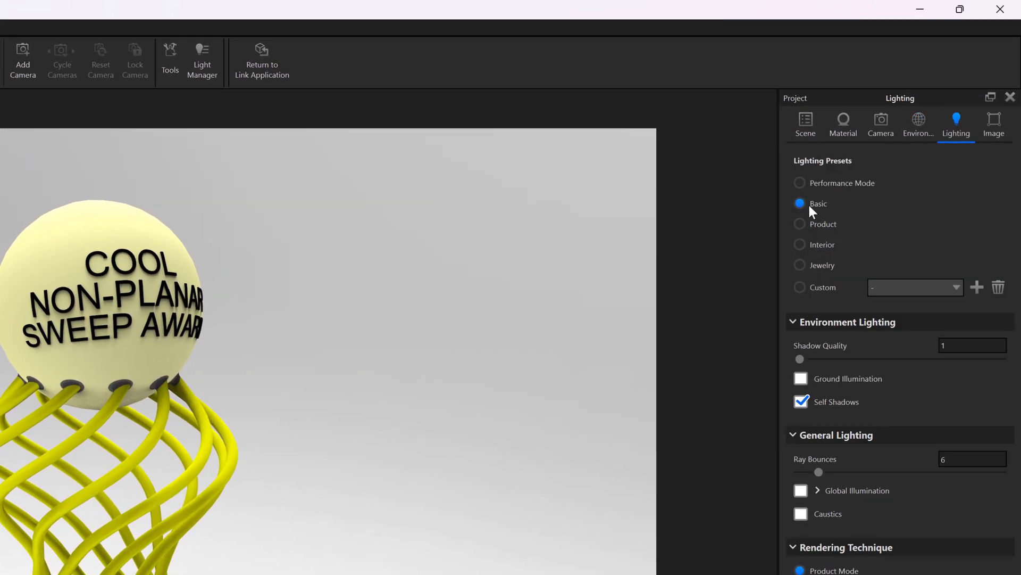
pyautogui.click(800, 223)
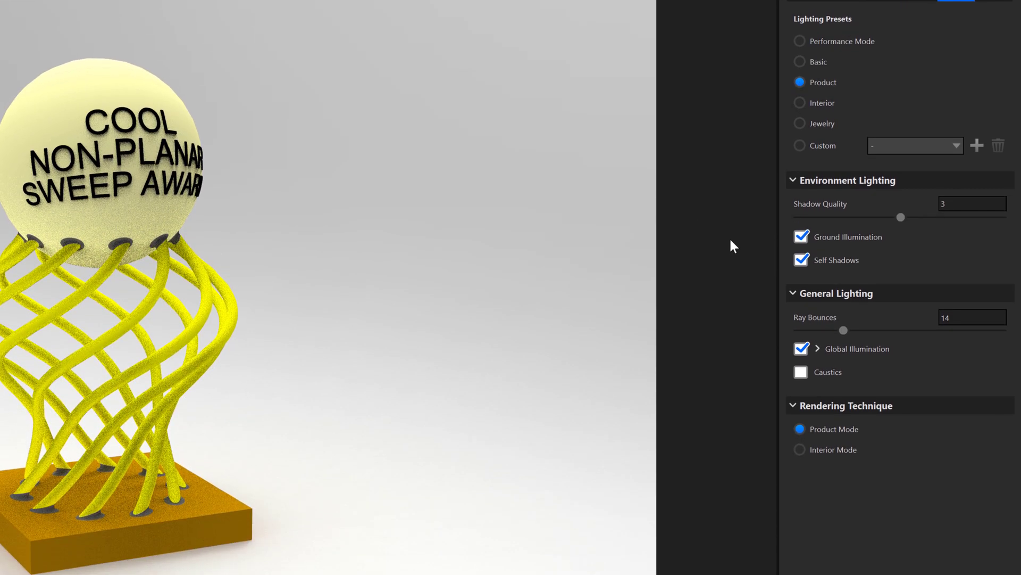
pyautogui.moveTo(900, 217); pyautogui.dragTo(945, 284)
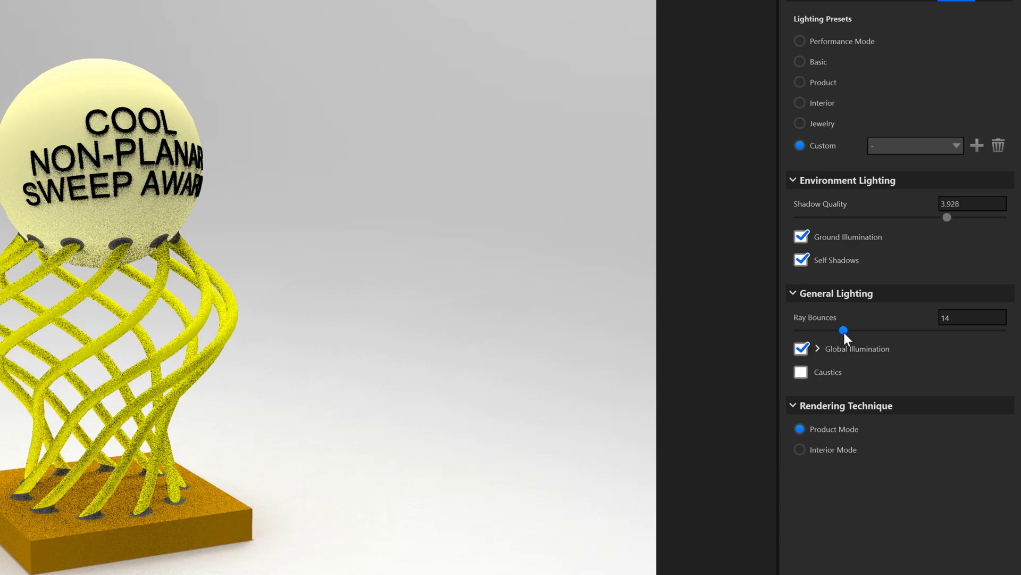
pyautogui.moveTo(844, 331); pyautogui.dragTo(901, 331)
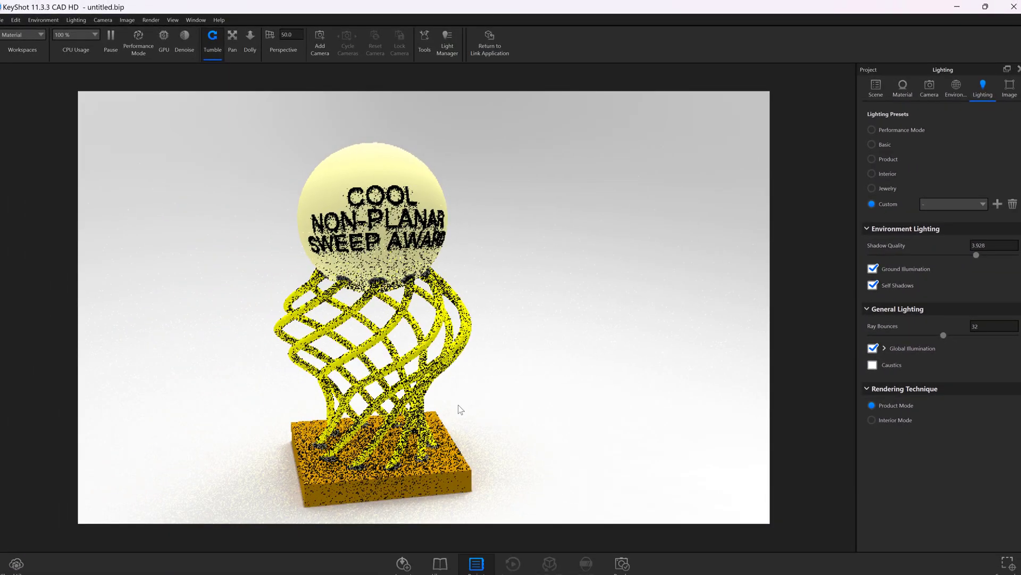
pyautogui.moveTo(458, 404); pyautogui.dragTo(612, 372)
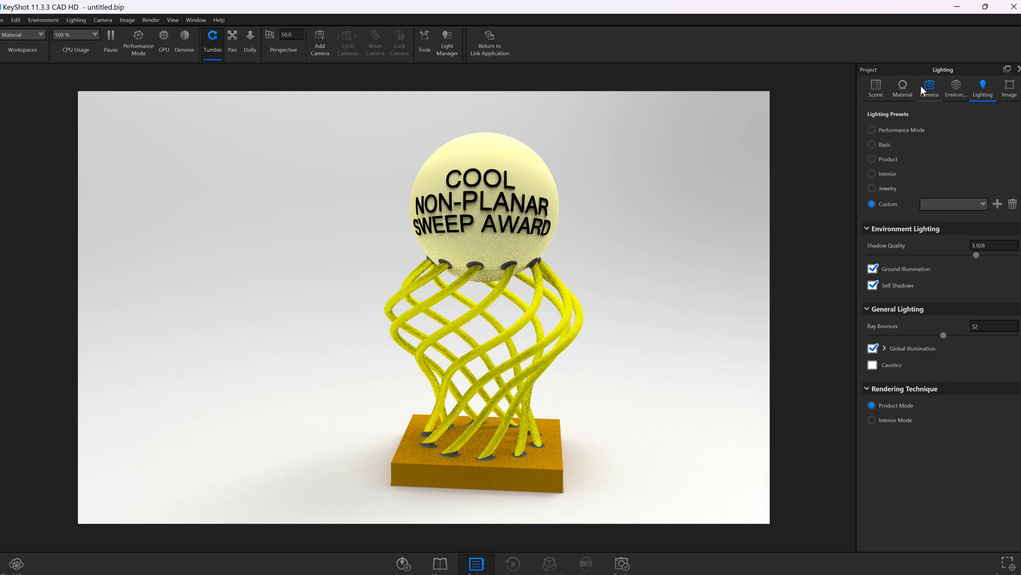
# Change the yellow material's type to Metal with roughness 0.278
pyautogui.click(899, 87)
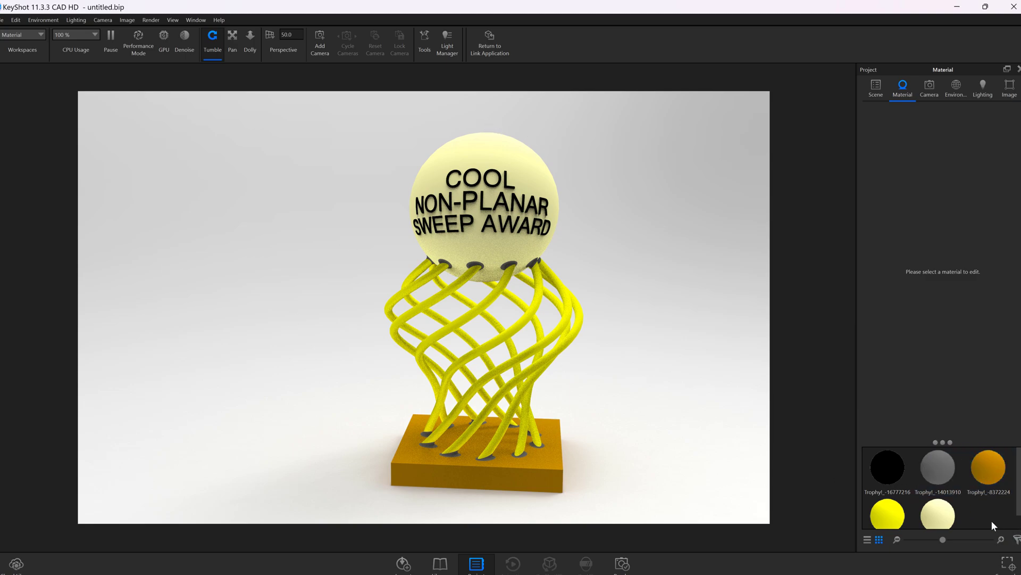
pyautogui.click(885, 506)
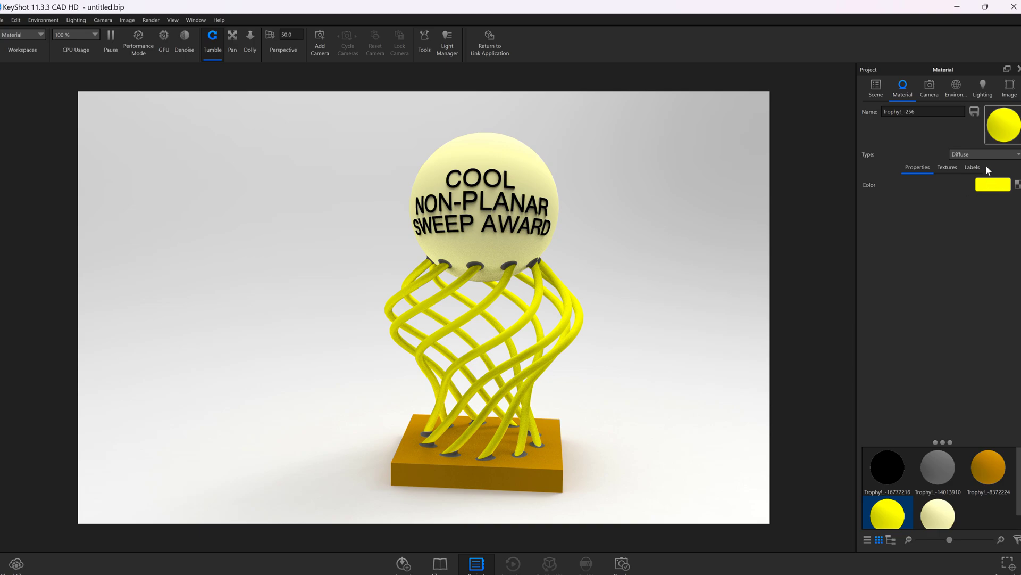
pyautogui.click(979, 151)
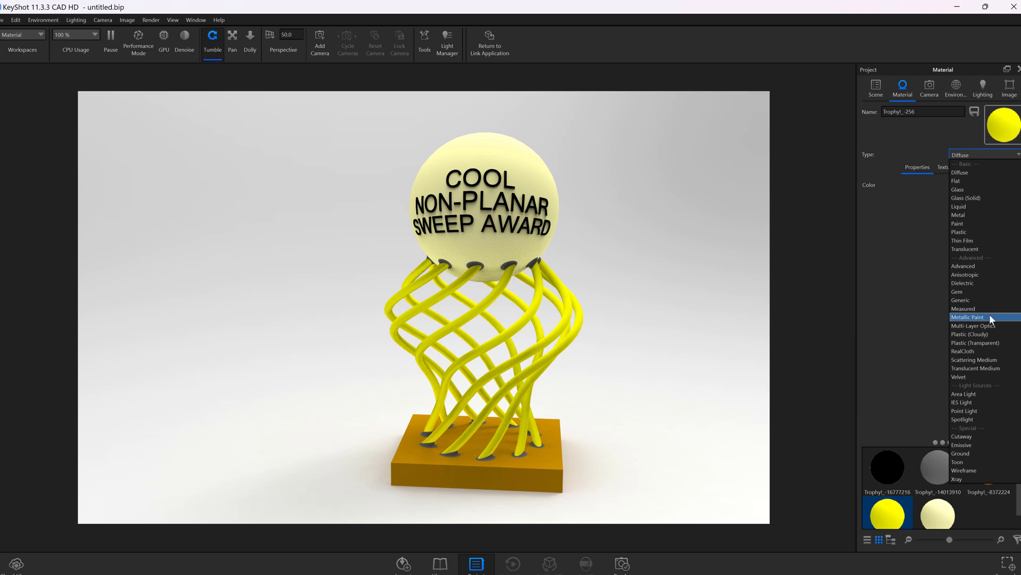
pyautogui.click(975, 215)
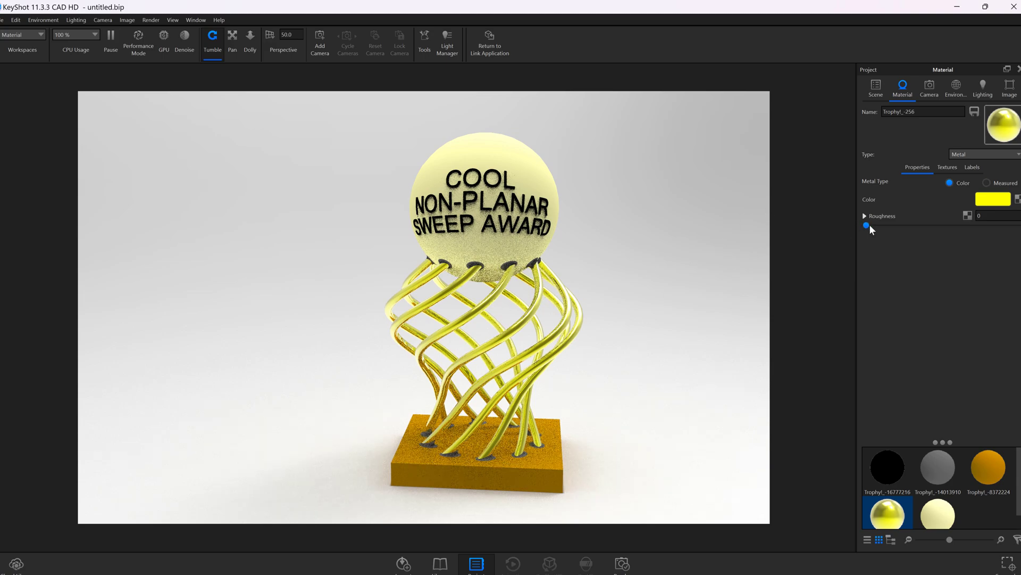
pyautogui.moveTo(869, 224); pyautogui.dragTo(996, 225)
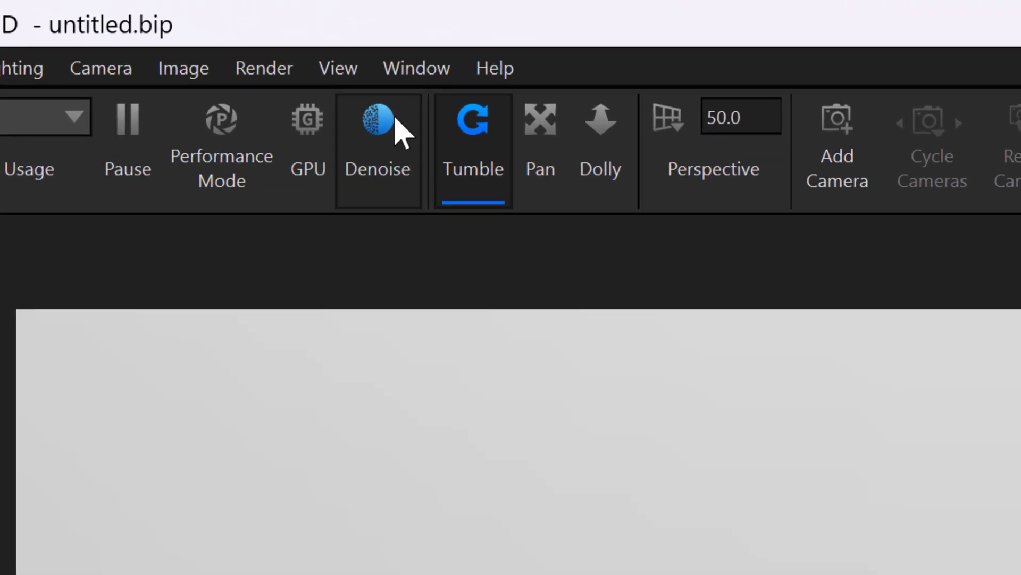
# Reopen the Materials library from the Window menu
pyautogui.click(192, 20)
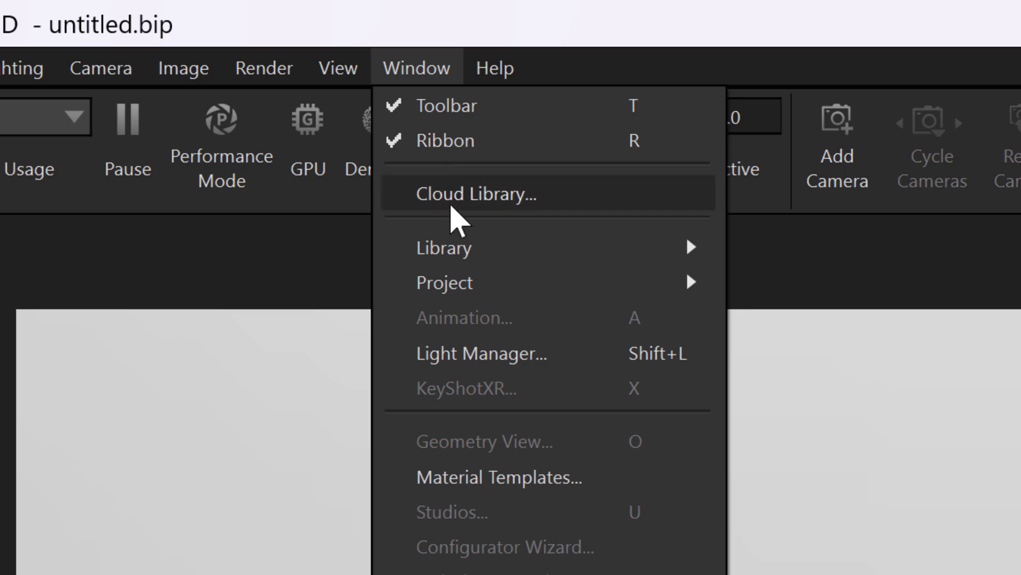
pyautogui.moveTo(452, 250)
pyautogui.click(810, 250)
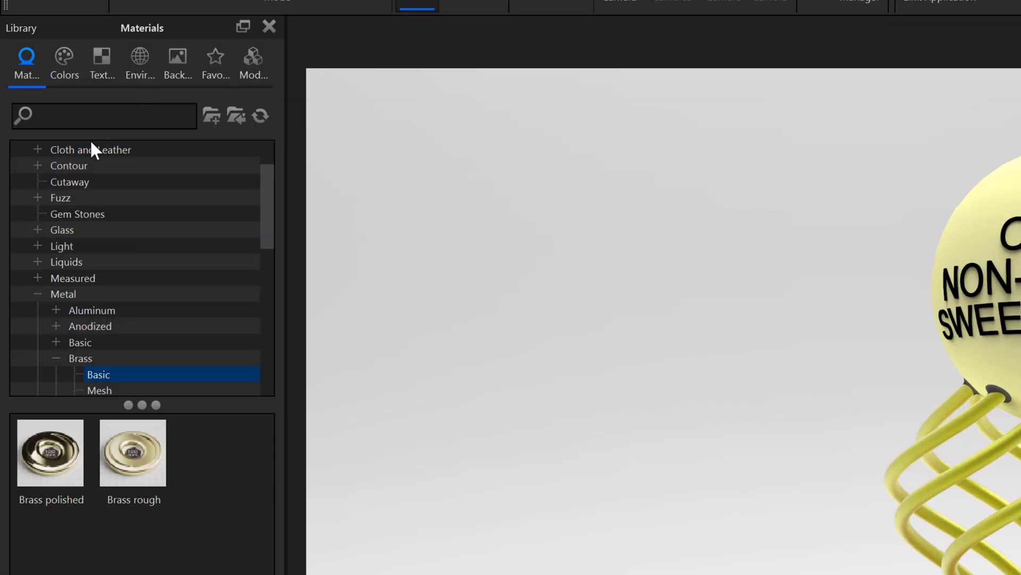
# Browse to Metal > Brass > Basic and drag Brass polished onto the sphere
pyautogui.moveTo(265, 211); pyautogui.dragTo(274, 162)
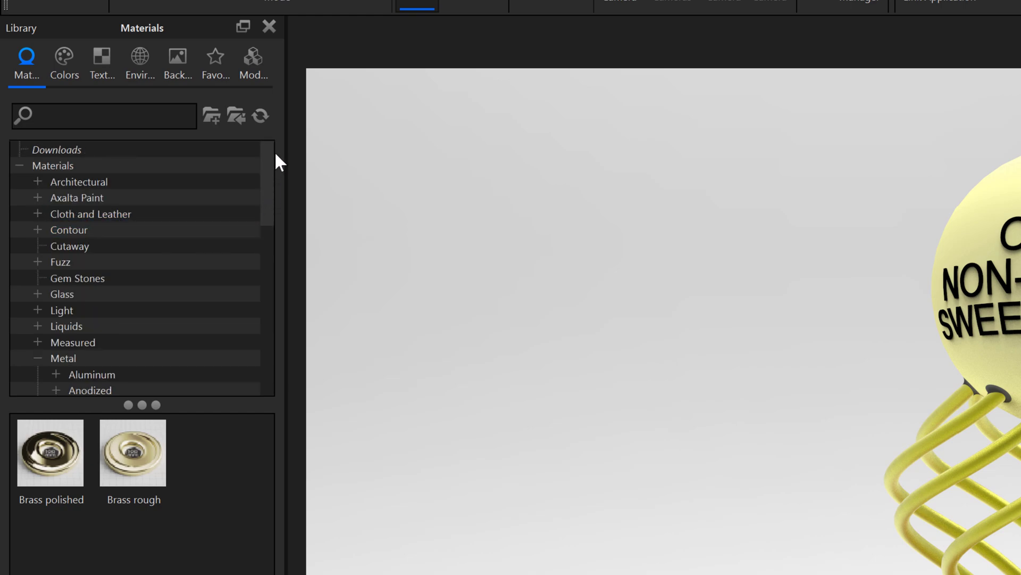
pyautogui.click(122, 248)
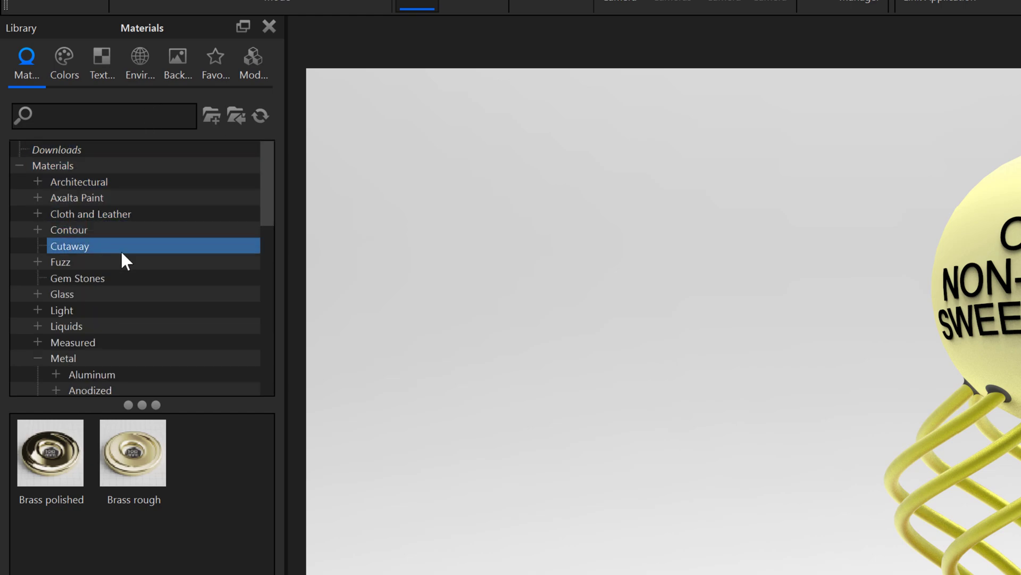
pyautogui.moveTo(269, 207); pyautogui.dragTo(265, 266)
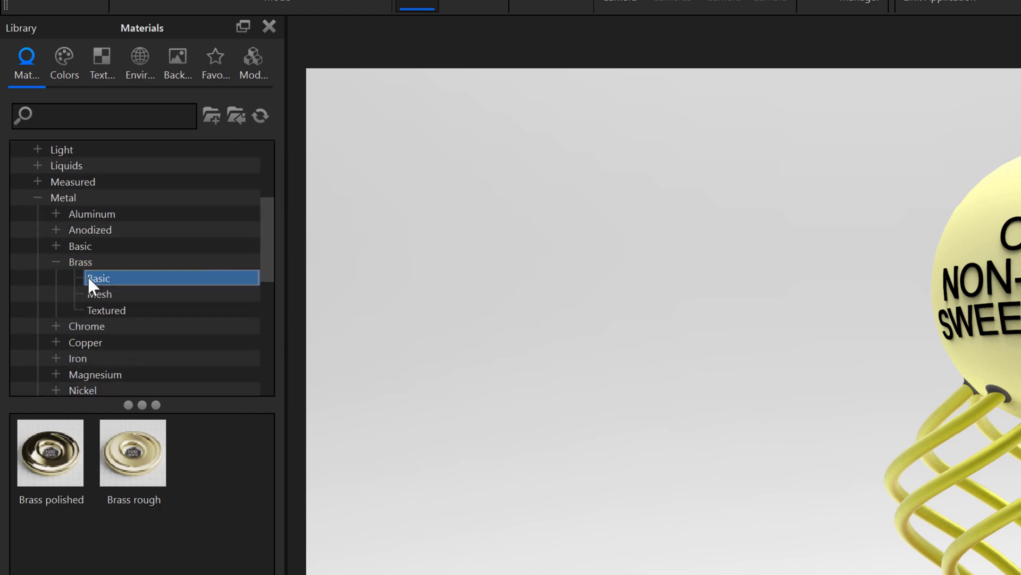
pyautogui.click(104, 293)
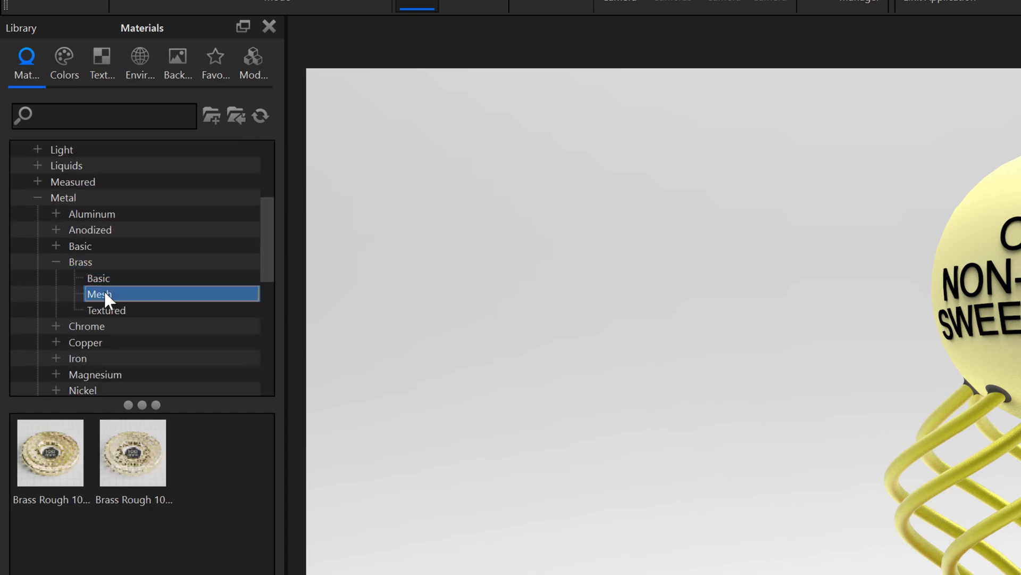
pyautogui.click(109, 278)
pyautogui.click(53, 472)
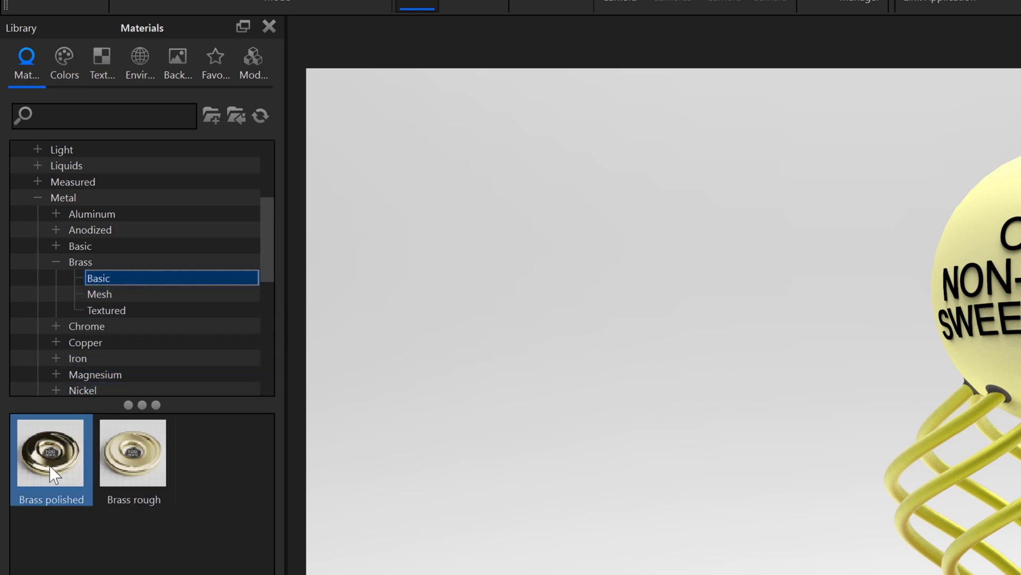
pyautogui.moveTo(54, 472); pyautogui.dragTo(1020, 189)
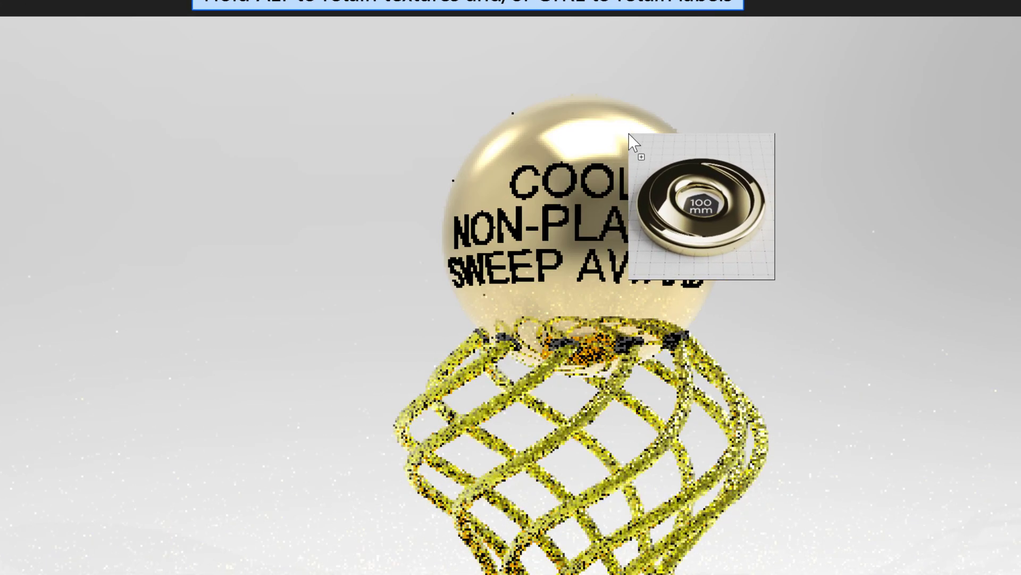
pyautogui.moveTo(629, 134); pyautogui.dragTo(628, 133)
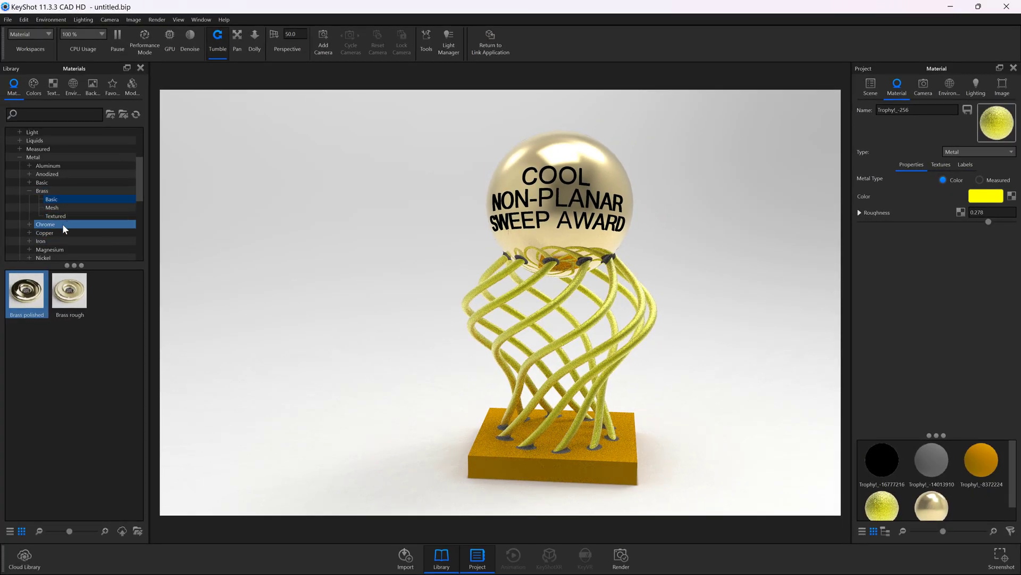
# From Metal > Precious > Gold, drag Gold 24k Brushed onto the sweep tubes
pyautogui.scroll(-2, 63, 224)
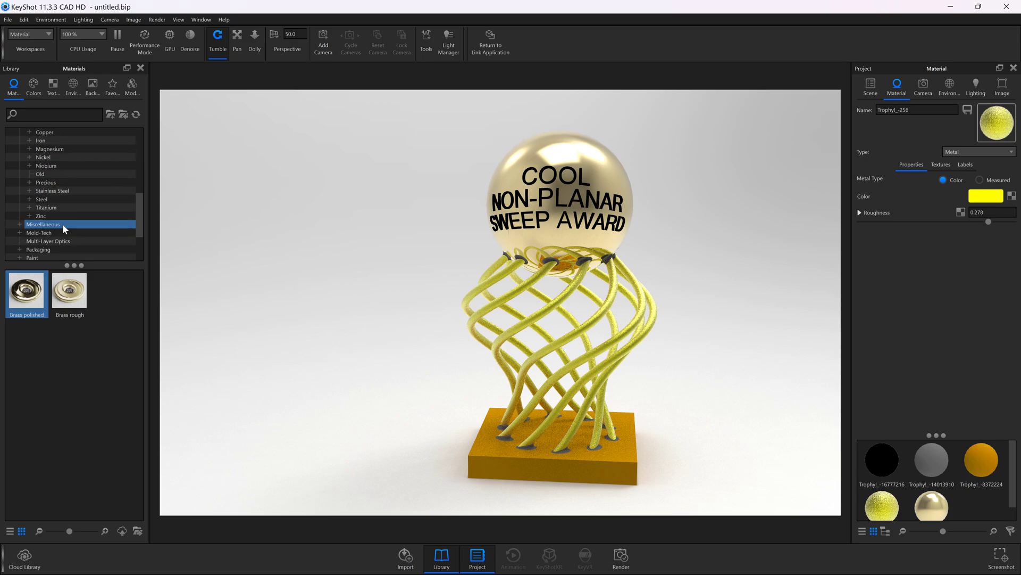
pyautogui.doubleClick(58, 233)
pyautogui.click(56, 217)
pyautogui.moveTo(56, 217); pyautogui.dragTo(83, 219)
pyautogui.moveTo(36, 292)
pyautogui.mouseDown()
pyautogui.moveTo(171, 305)
pyautogui.moveTo(437, 301)
pyautogui.moveTo(487, 296)
pyautogui.moveTo(482, 287)
pyautogui.mouseUp()
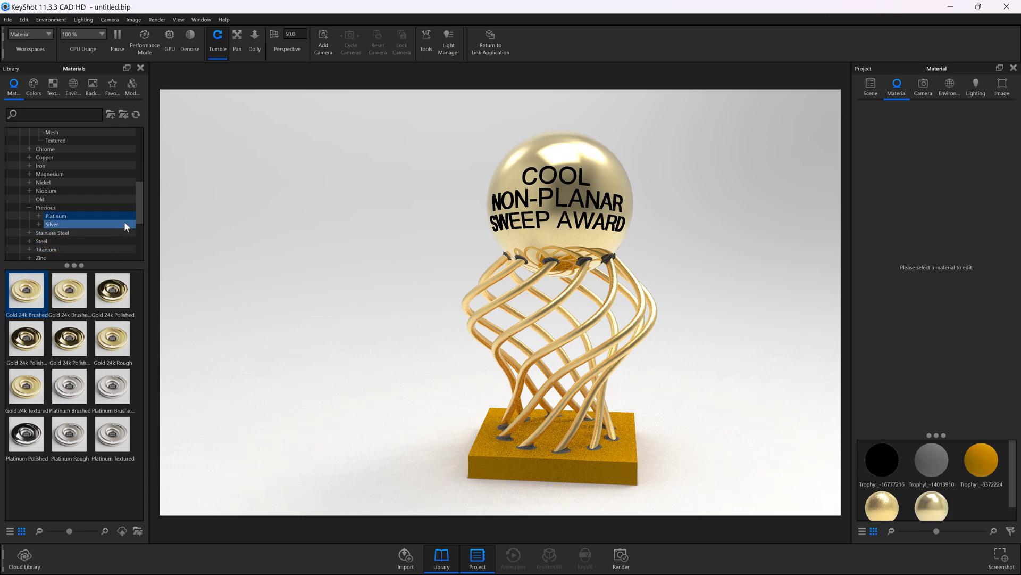
pyautogui.moveTo(139, 209); pyautogui.dragTo(134, 244)
# Expand the Wood category and drag Dark Stained Oak onto the trophy base
pyautogui.click(47, 250)
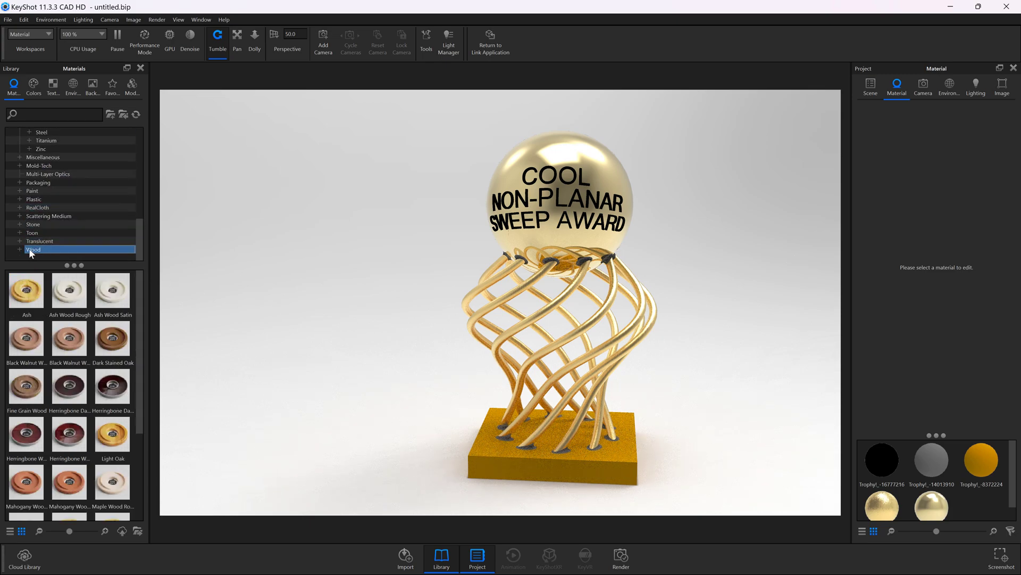
pyautogui.click(20, 249)
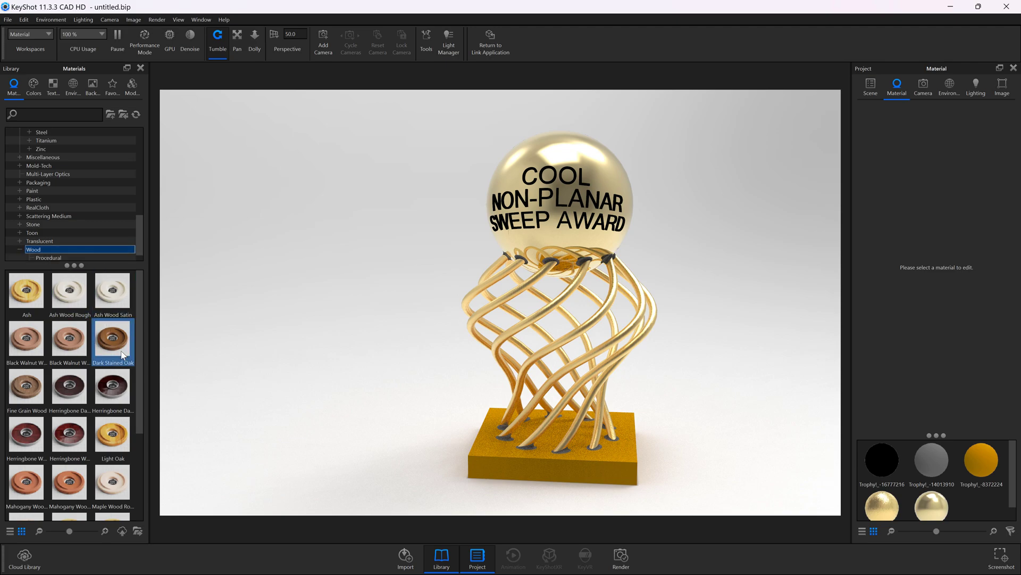
pyautogui.moveTo(109, 337); pyautogui.dragTo(525, 465)
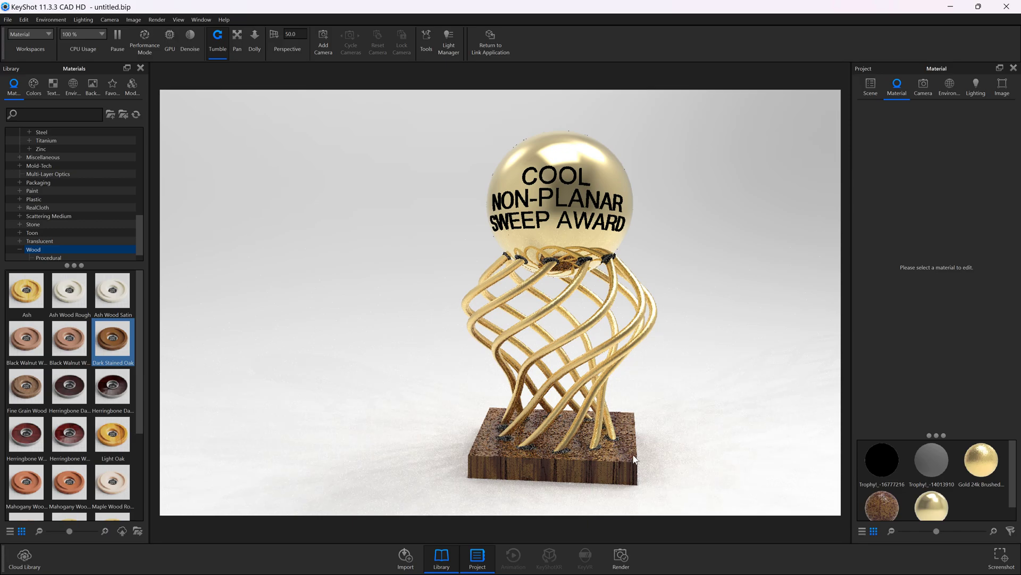
pyautogui.moveTo(638, 449); pyautogui.dragTo(598, 454)
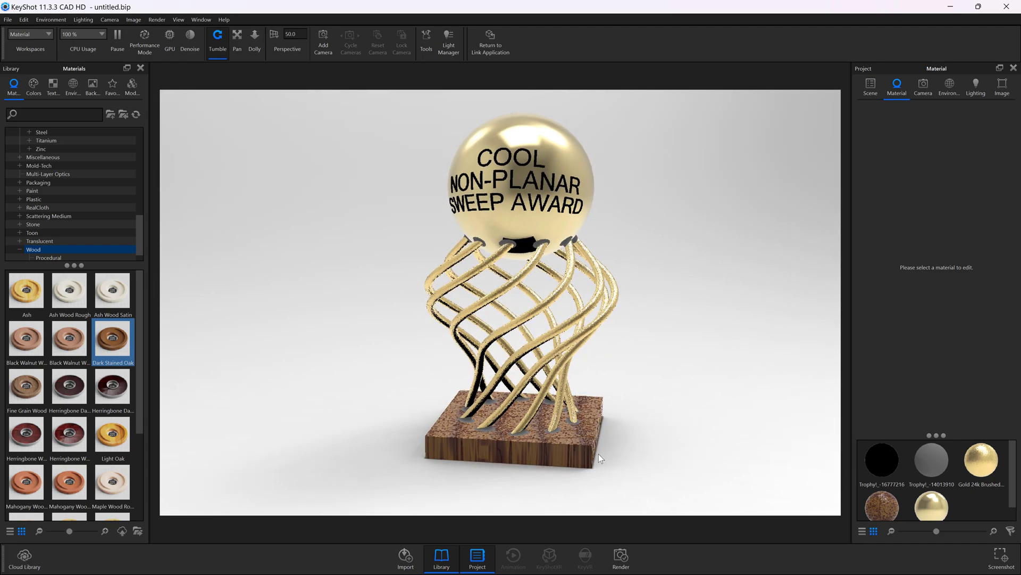
# Apply Gold 24k Rough to the sphere and Platinum Brushed to the twisted sweeps
pyautogui.scroll(3, 72, 227)
pyautogui.click(57, 192)
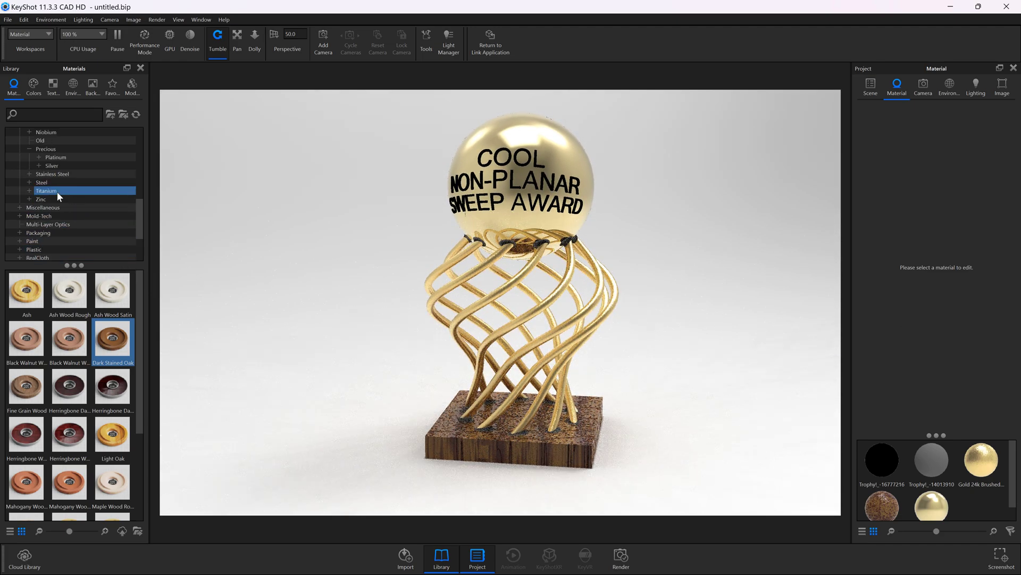
pyautogui.click(53, 181)
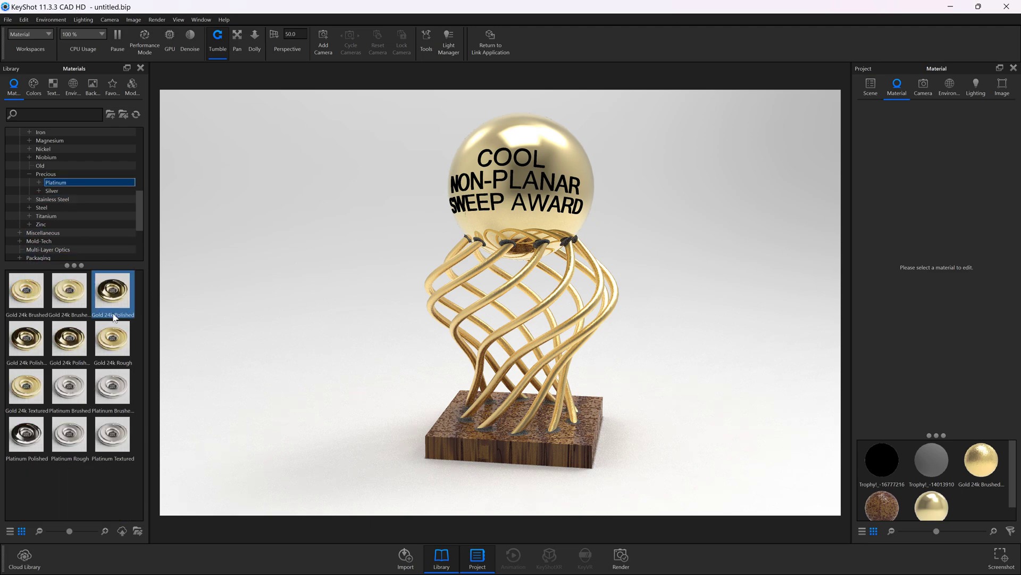
pyautogui.moveTo(117, 343); pyautogui.dragTo(460, 280)
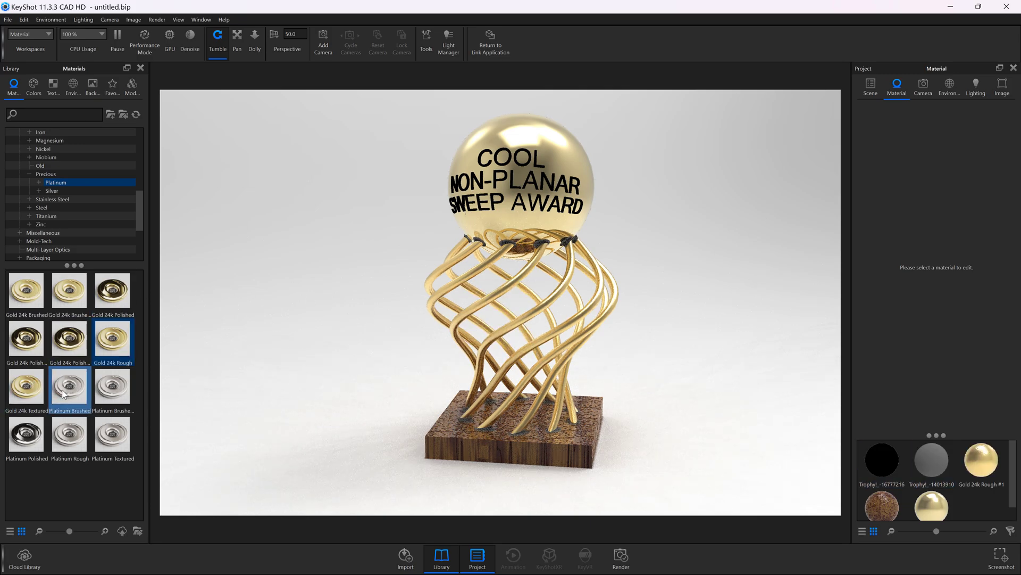
pyautogui.moveTo(63, 394)
pyautogui.mouseDown()
pyautogui.moveTo(266, 385)
pyautogui.moveTo(471, 302)
pyautogui.moveTo(379, 311)
pyautogui.mouseUp()
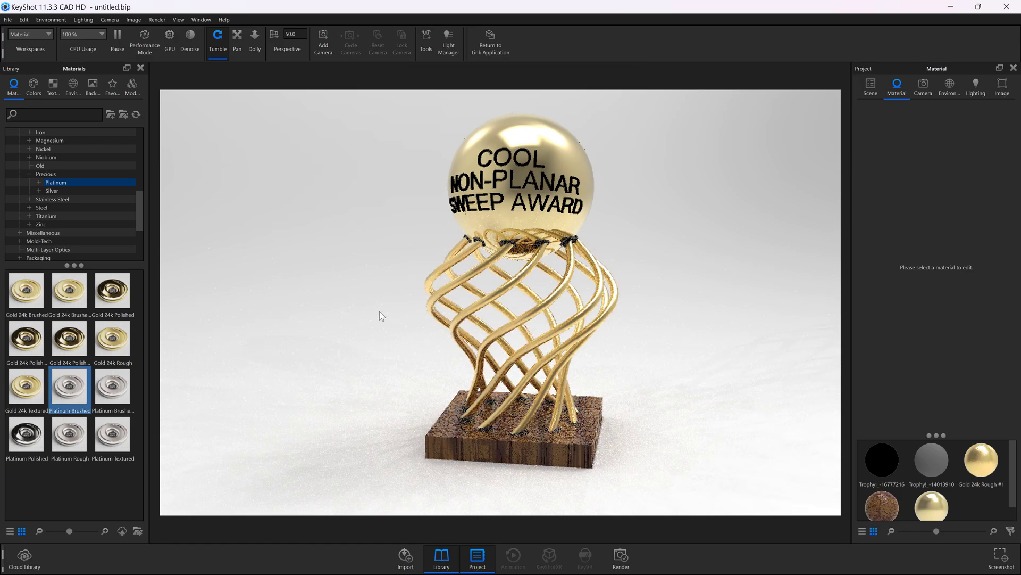
pyautogui.moveTo(78, 390)
pyautogui.mouseDown()
pyautogui.moveTo(388, 321)
pyautogui.moveTo(456, 284)
pyautogui.mouseUp()
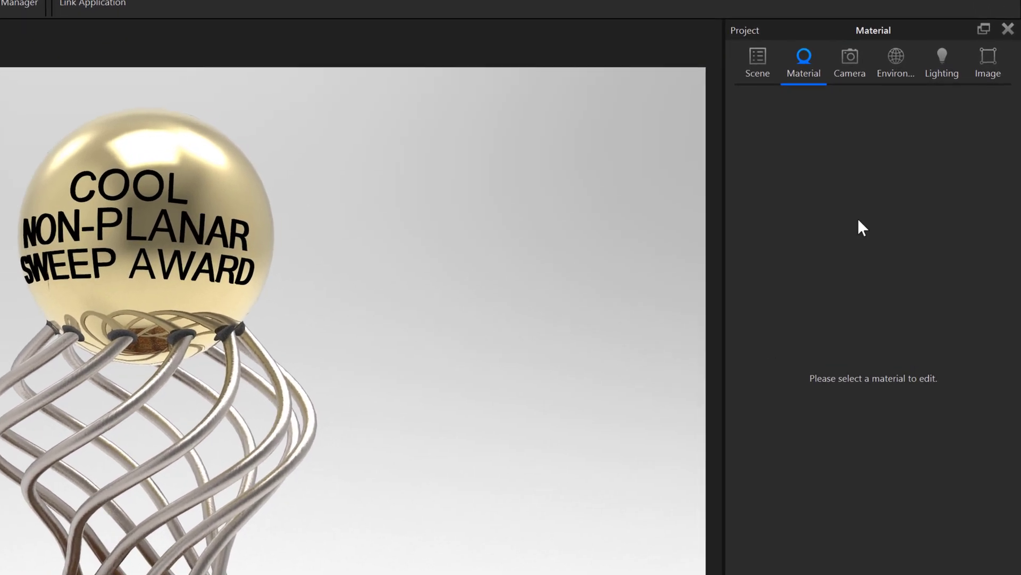
# Turn on Occlusion Ground Shadows and Ground Reflections in the Environment settings
pyautogui.click(931, 76)
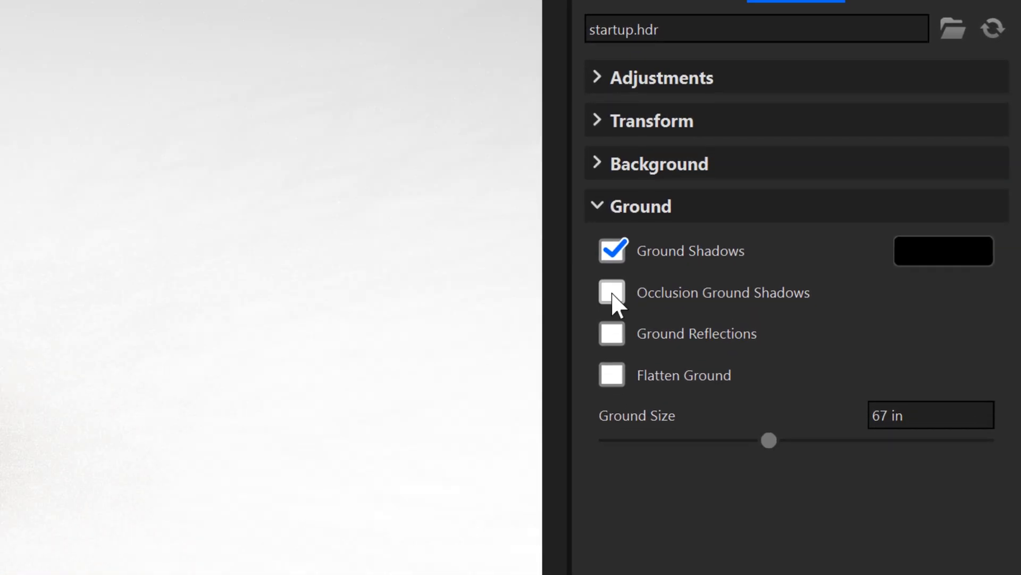
pyautogui.click(612, 292)
pyautogui.click(612, 334)
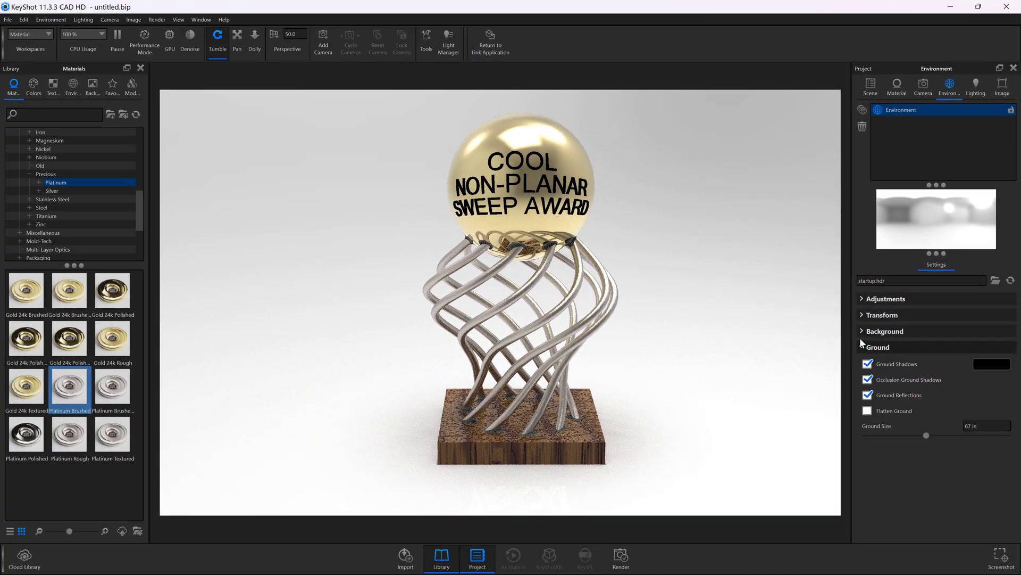
# Resize the environment to 43.301 in and lower its height to -0.33
pyautogui.click(862, 331)
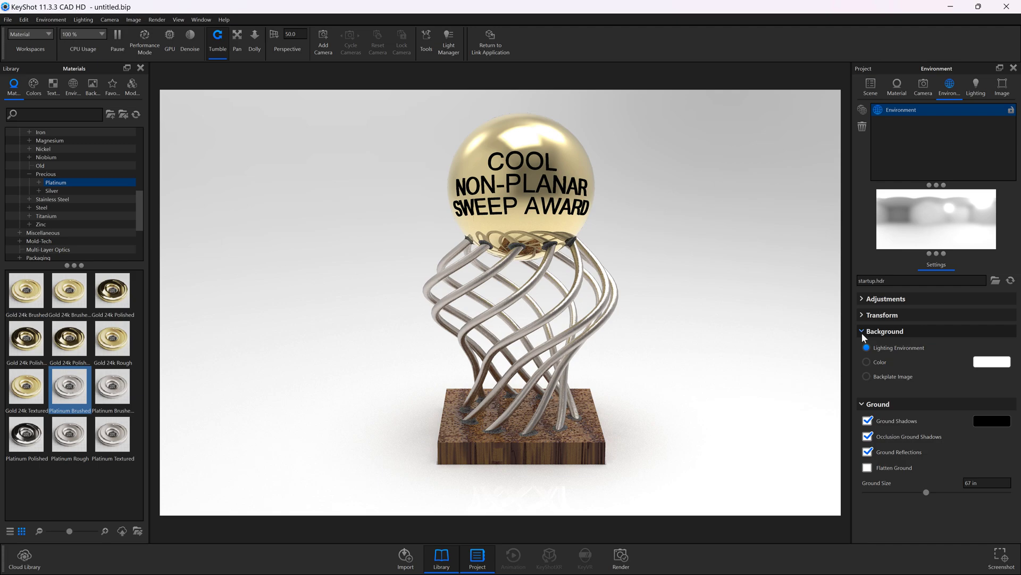
pyautogui.click(866, 315)
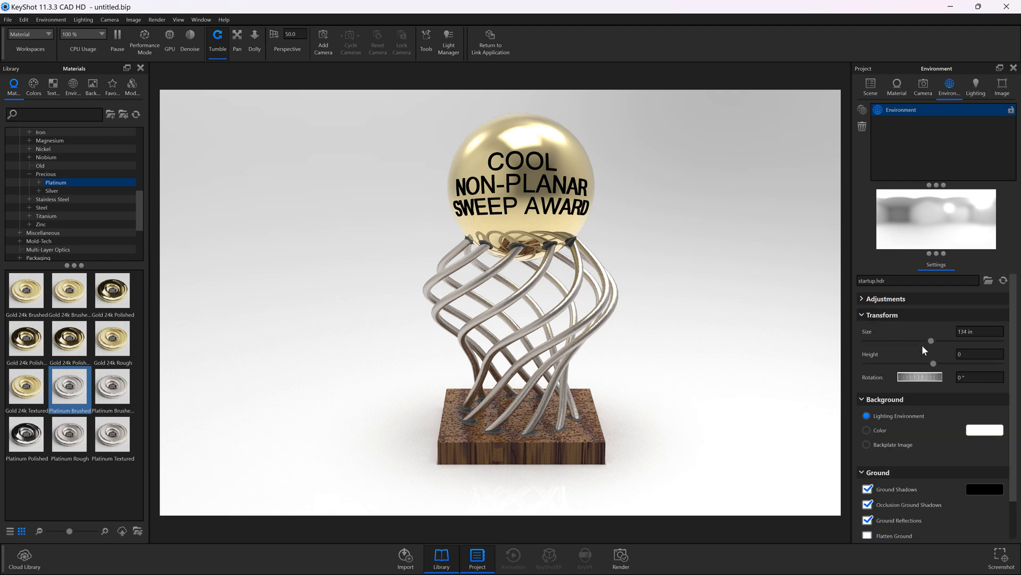
pyautogui.moveTo(931, 340); pyautogui.dragTo(888, 341)
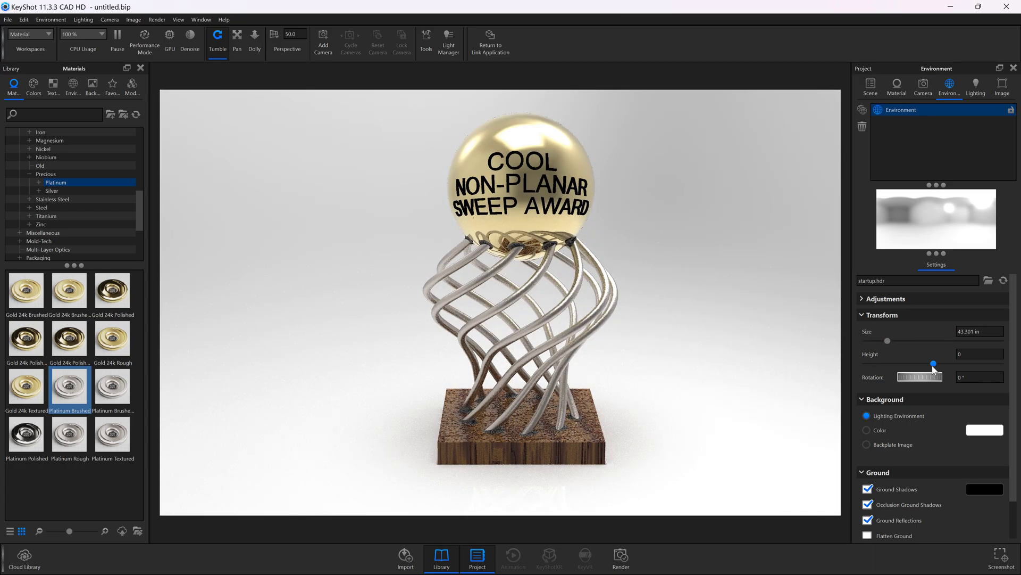
pyautogui.moveTo(934, 368)
pyautogui.mouseDown()
pyautogui.moveTo(890, 370)
pyautogui.moveTo(934, 381)
pyautogui.moveTo(921, 380)
pyautogui.mouseUp()
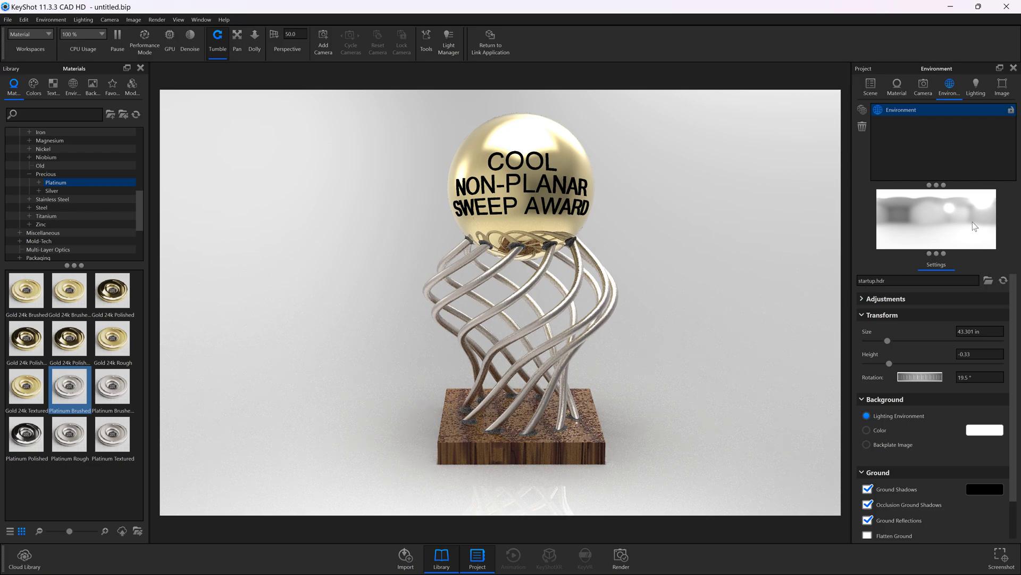
pyautogui.click(976, 87)
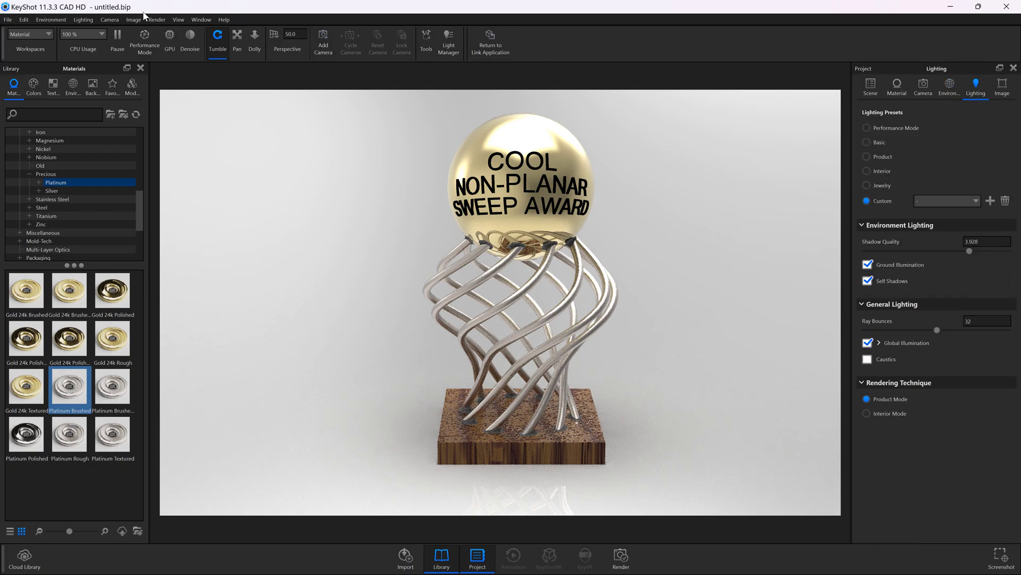
# Through Window > Light Manager, set environment contrast 1.312 and brightness 1.264
pyautogui.click(197, 19)
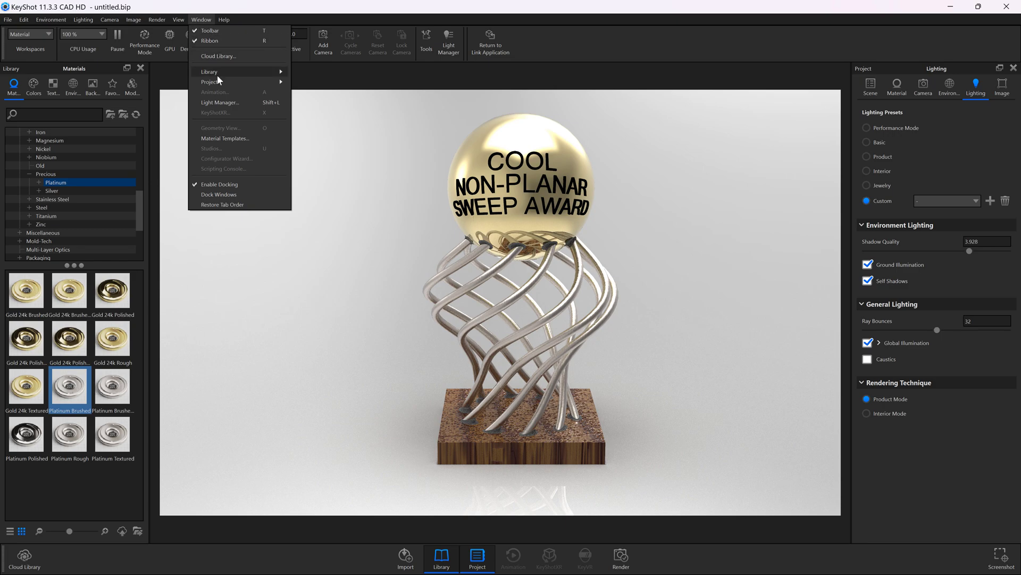
pyautogui.moveTo(235, 75)
pyautogui.click(226, 102)
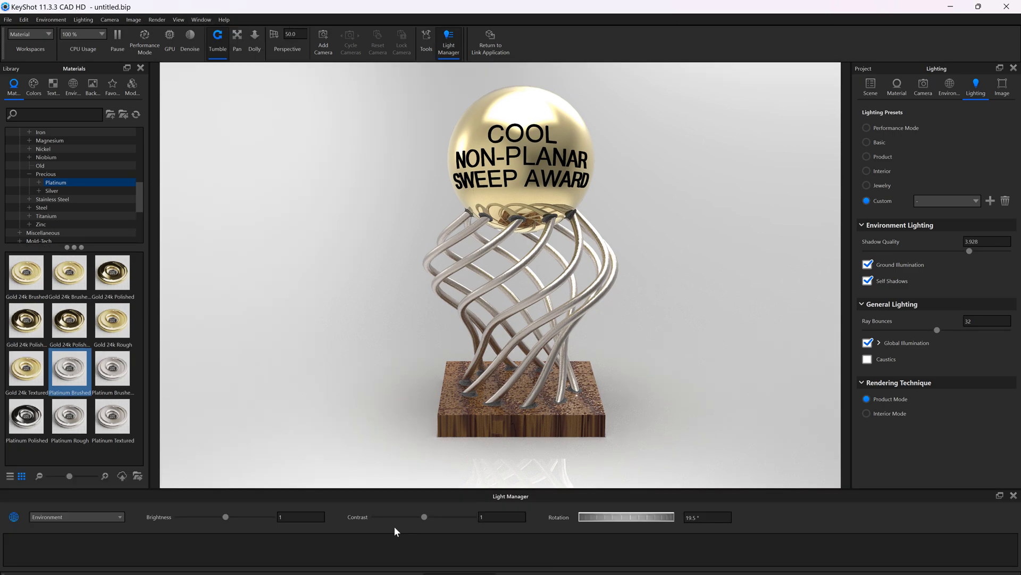
pyautogui.moveTo(424, 517)
pyautogui.mouseDown()
pyautogui.moveTo(473, 516)
pyautogui.moveTo(360, 518)
pyautogui.moveTo(439, 517)
pyautogui.mouseUp()
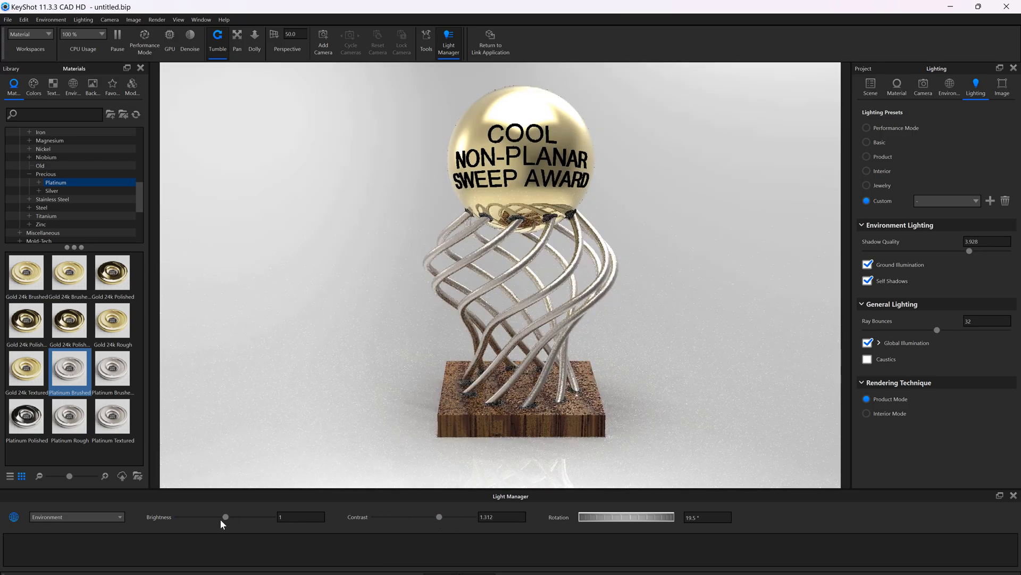
pyautogui.moveTo(221, 519); pyautogui.dragTo(314, 517)
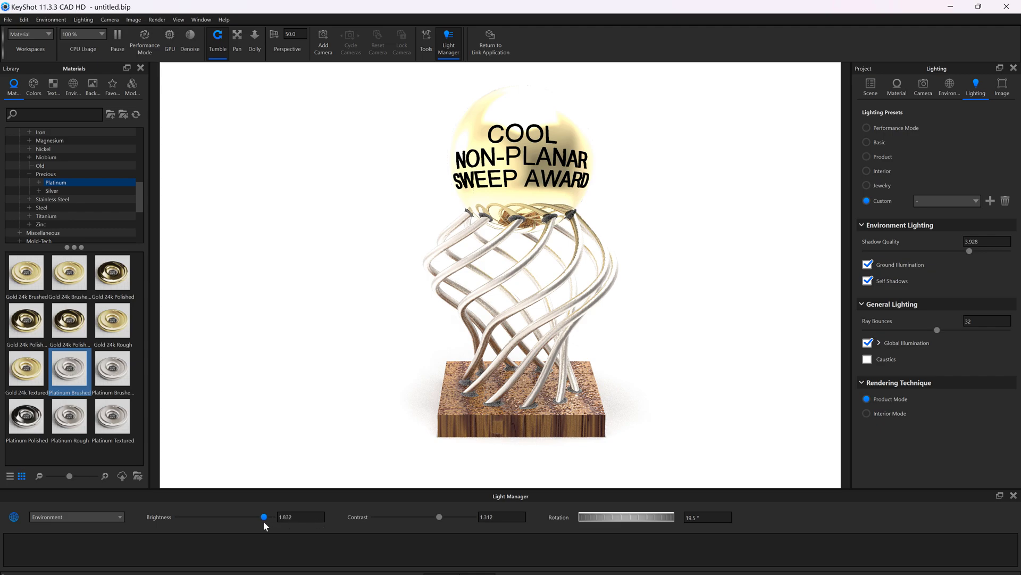
pyautogui.moveTo(264, 517); pyautogui.dragTo(257, 517)
pyautogui.moveTo(169, 521); pyautogui.dragTo(237, 517)
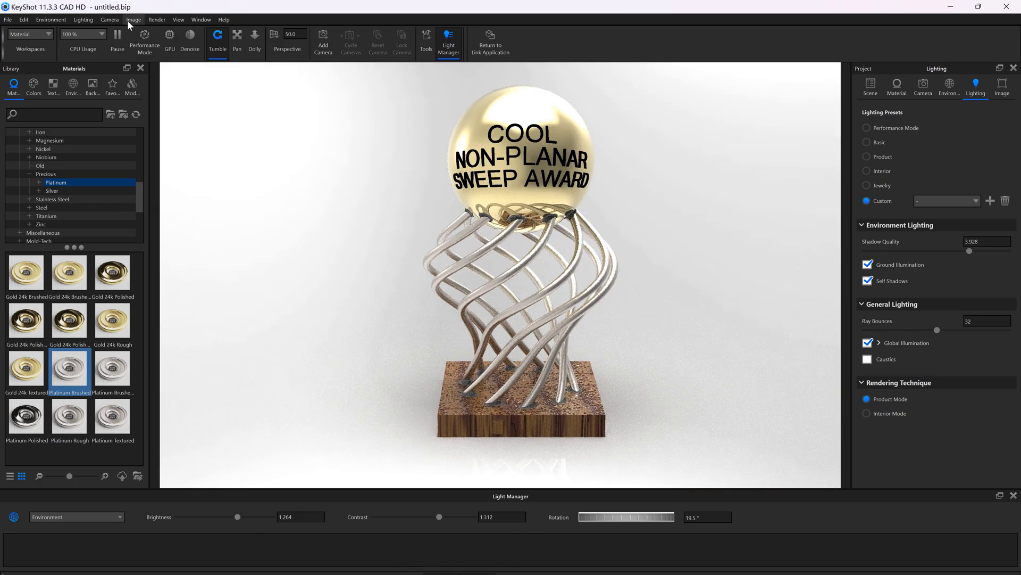
# Render untitled.7.png as a 2560 × 1600 PNG with alpha, and enlarge the render window
pyautogui.click(156, 20)
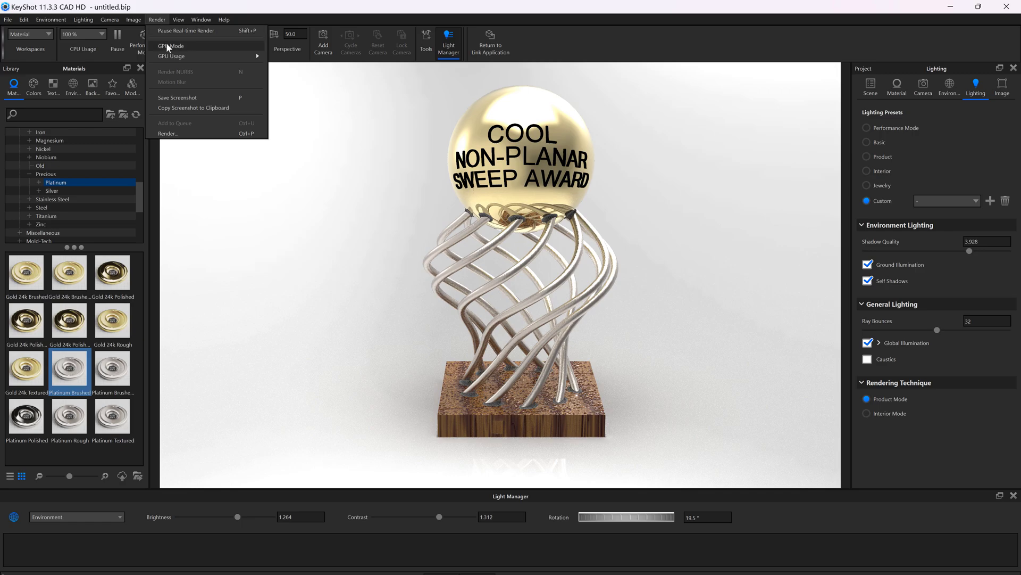
pyautogui.moveTo(175, 53)
pyautogui.click(162, 131)
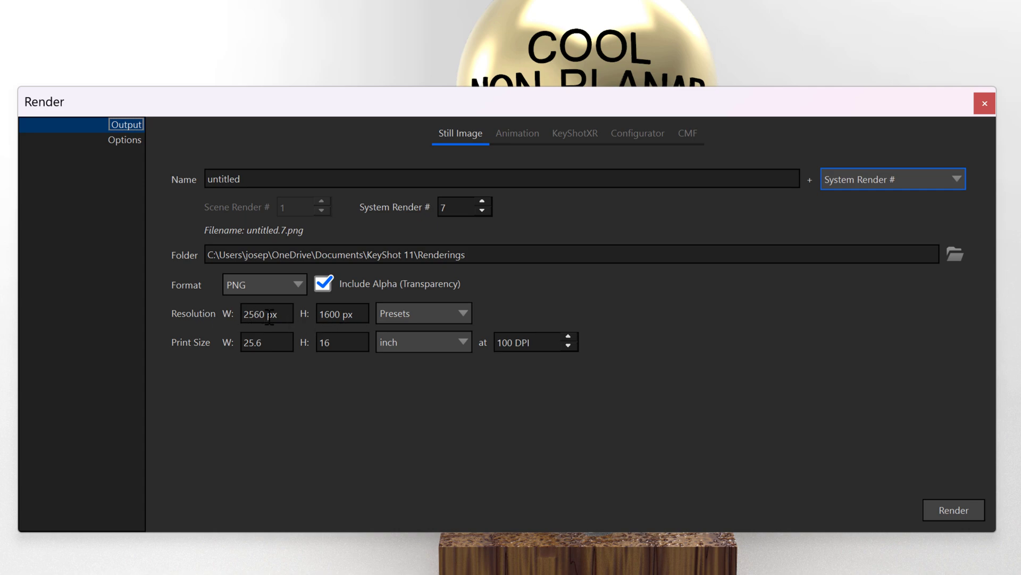
pyautogui.click(926, 505)
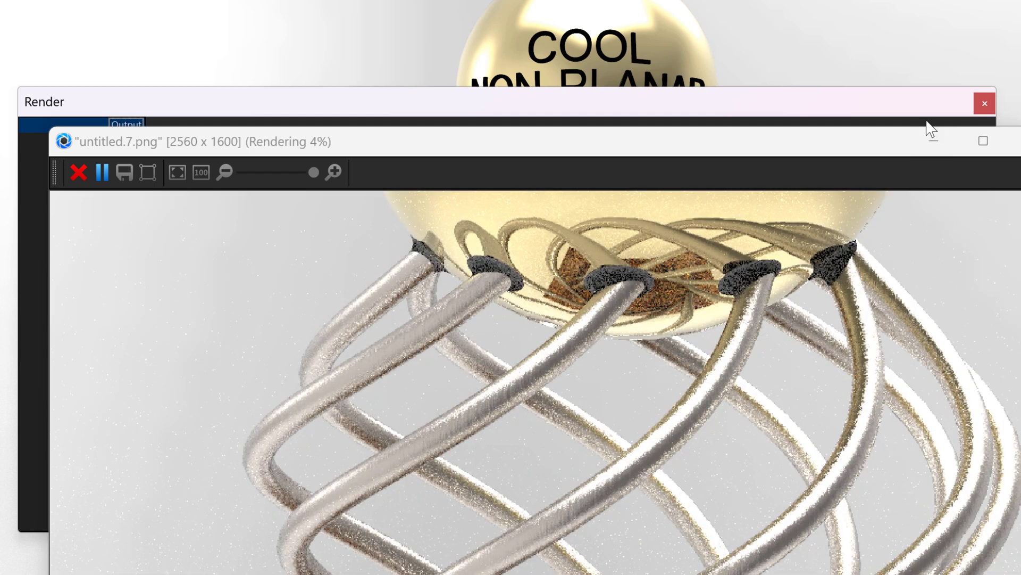
pyautogui.moveTo(844, 146); pyautogui.dragTo(839, 78)
pyautogui.click(970, 77)
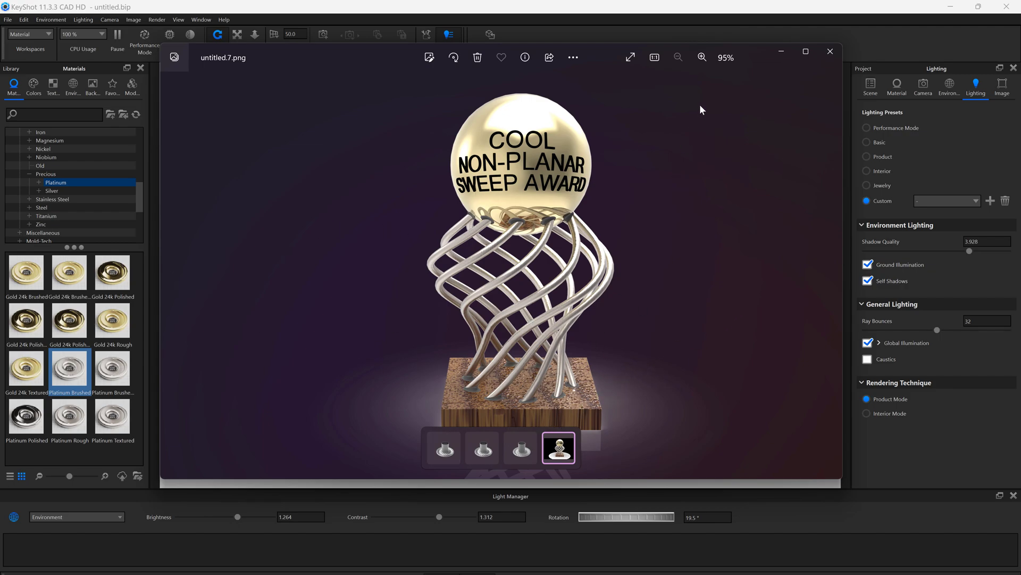
# Maximize the Photos view of untitled.7.png to inspect it, then close Photos
pyautogui.click(804, 52)
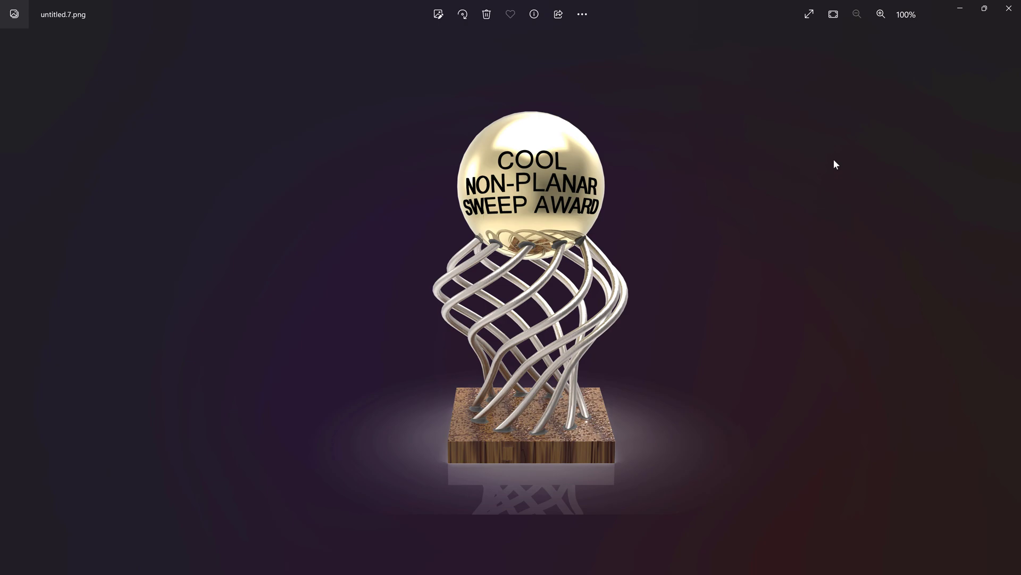
pyautogui.click(1007, 10)
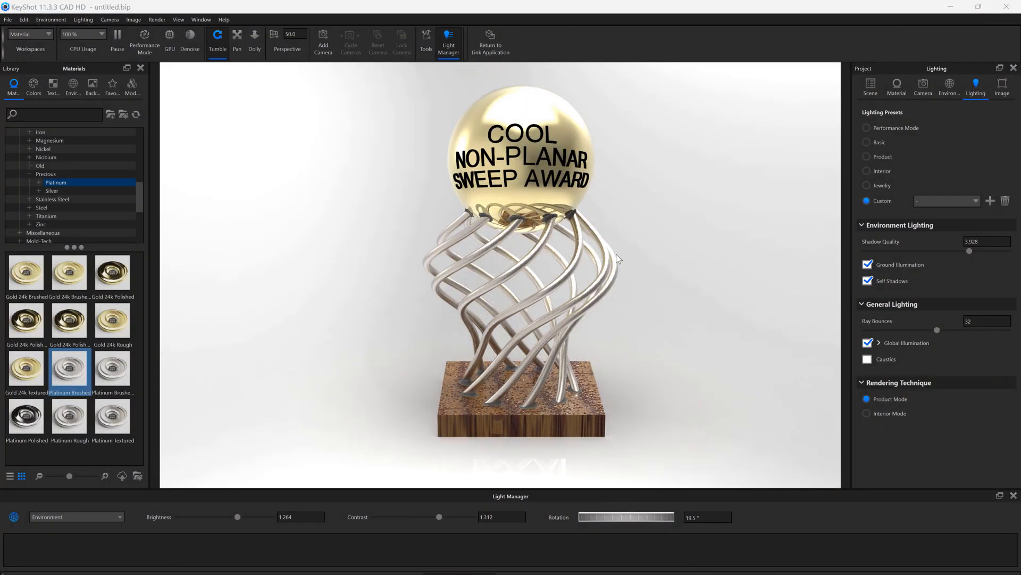